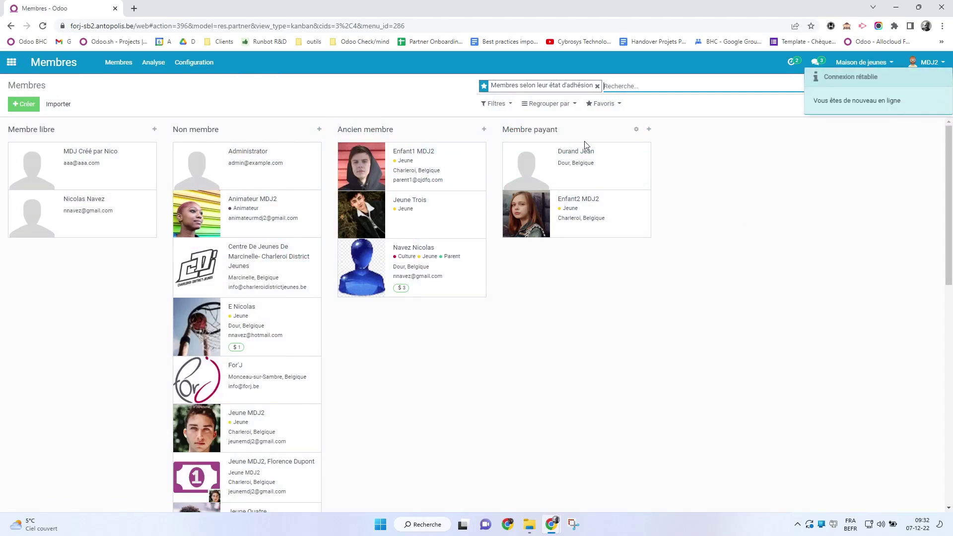
# Remove the 'Membres selon leur état d'adhésion' filter so all 25 members are listed
pyautogui.click(597, 86)
pyautogui.click(711, 214)
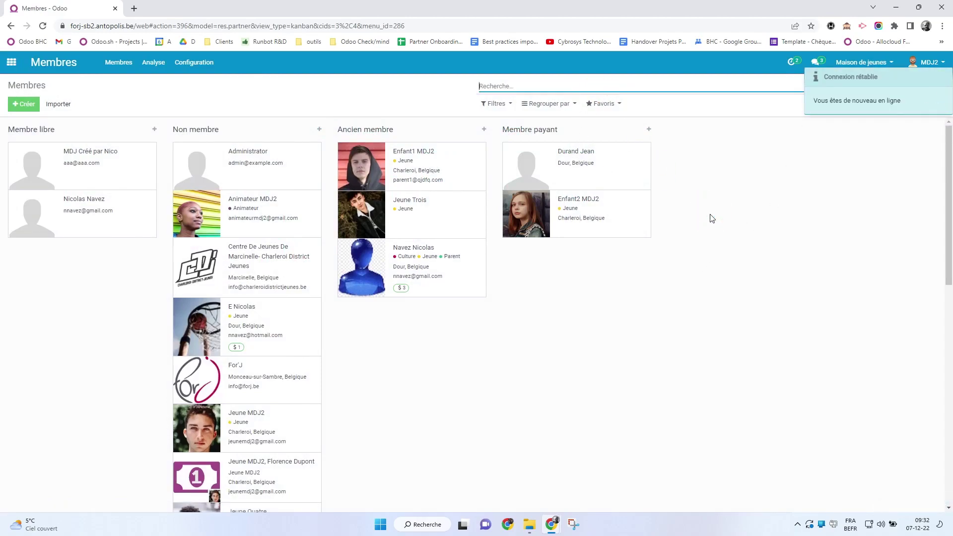
pyautogui.click(921, 104)
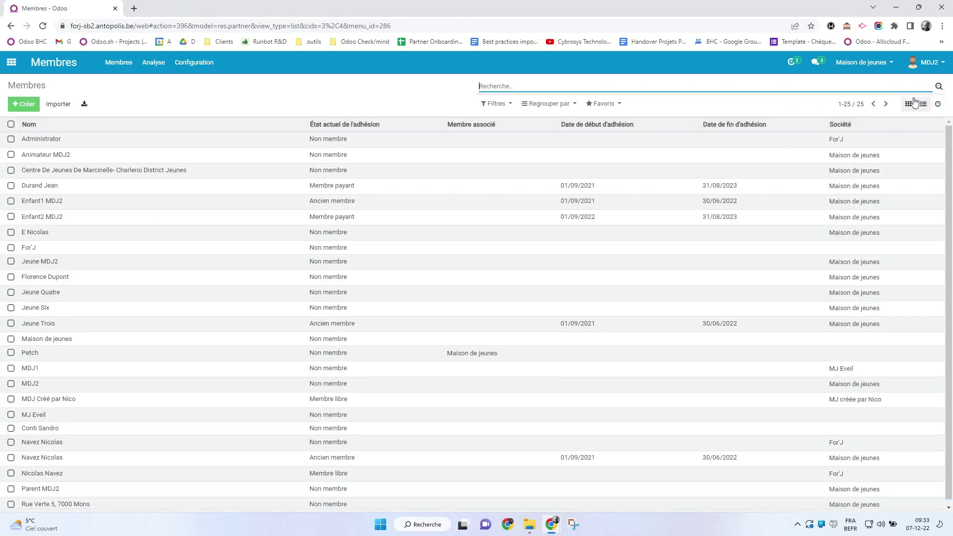
# Export all 25 members from the list view as XLSX and open res.partner (2).xlsx
pyautogui.click(908, 105)
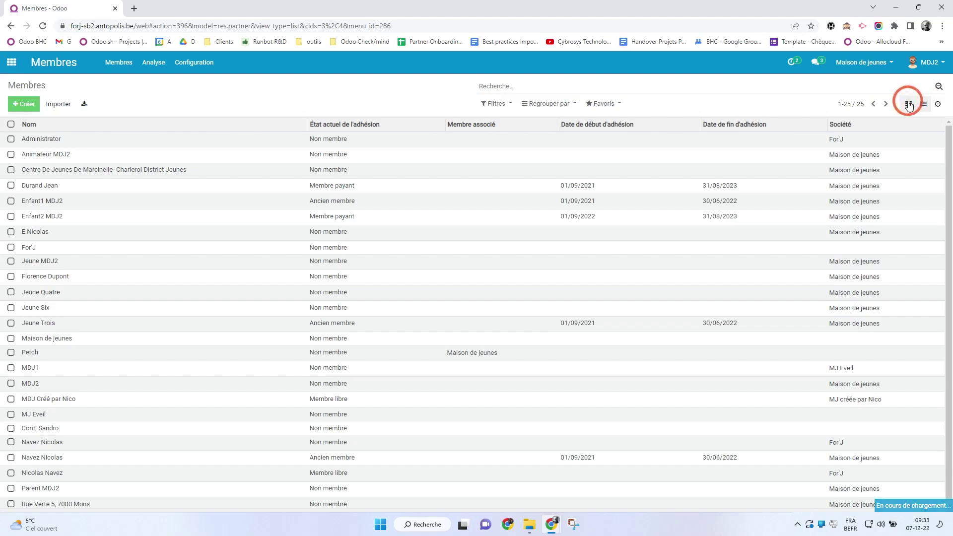
pyautogui.click(926, 106)
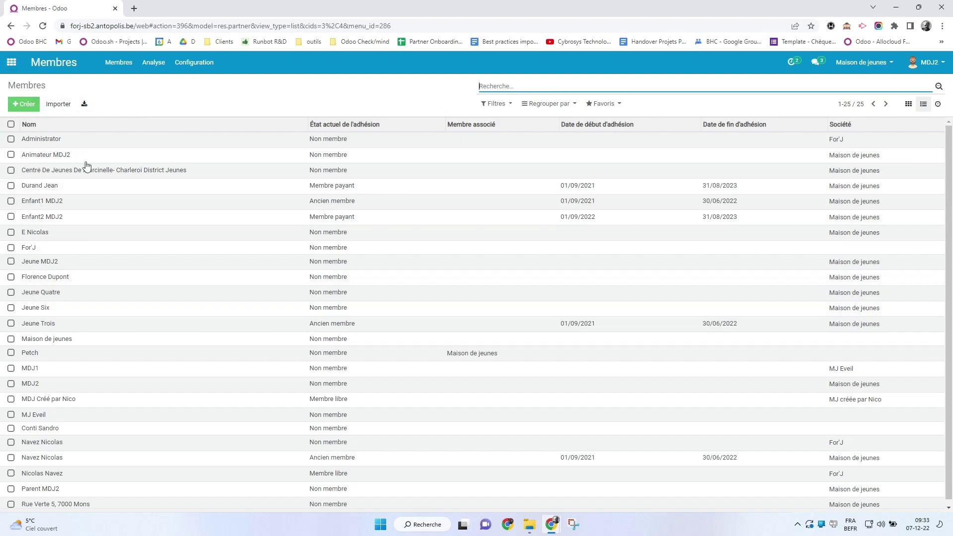
pyautogui.click(85, 105)
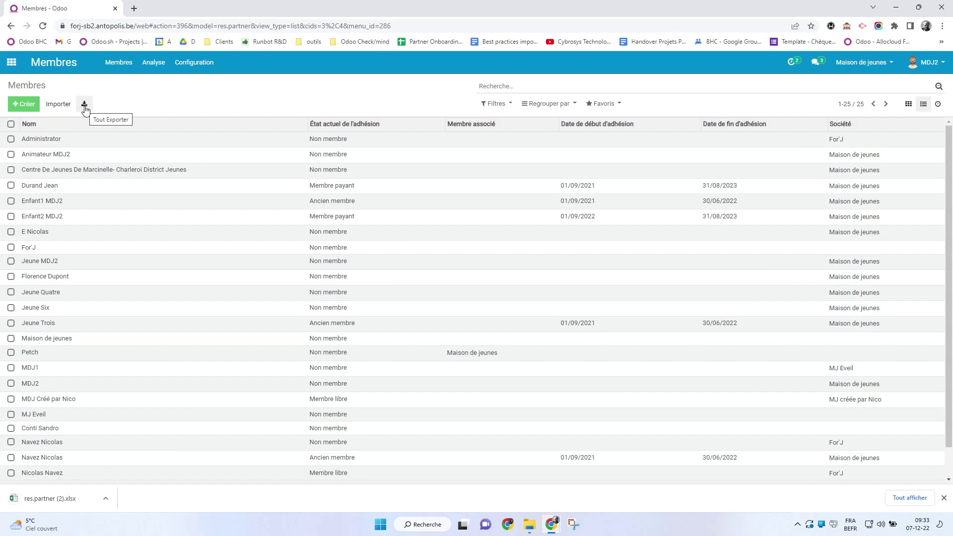
pyautogui.click(64, 502)
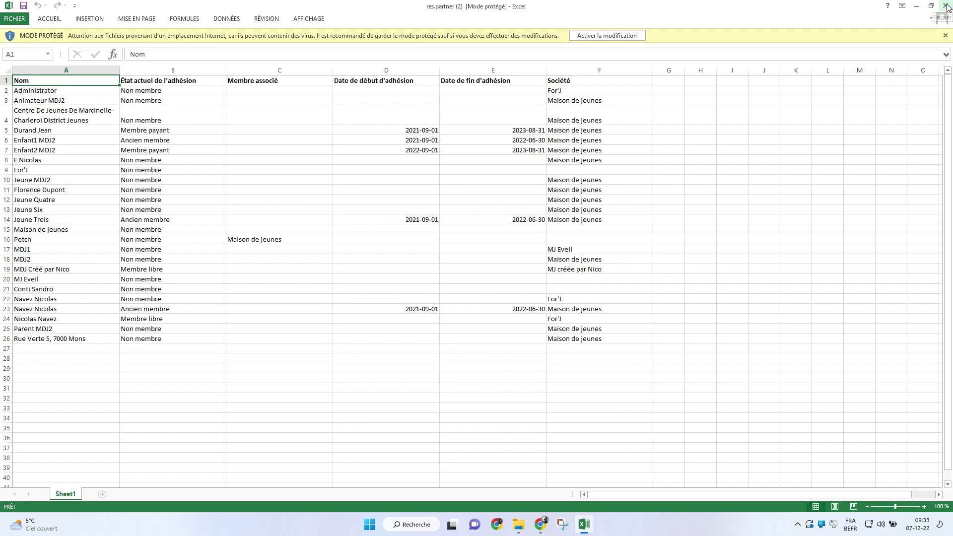
# Close the res.partner (2).xlsx workbook in Excel after reviewing the member rows
pyautogui.click(946, 6)
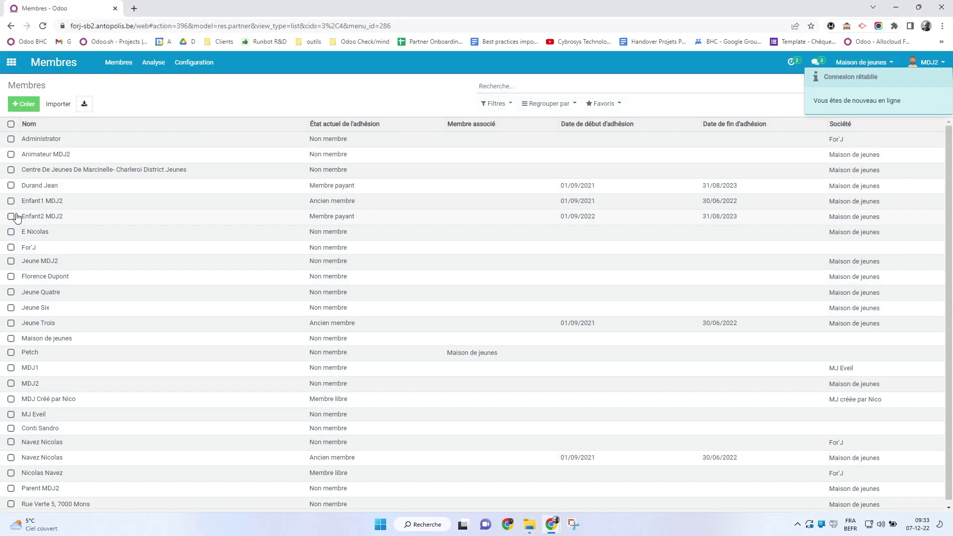
pyautogui.click(10, 124)
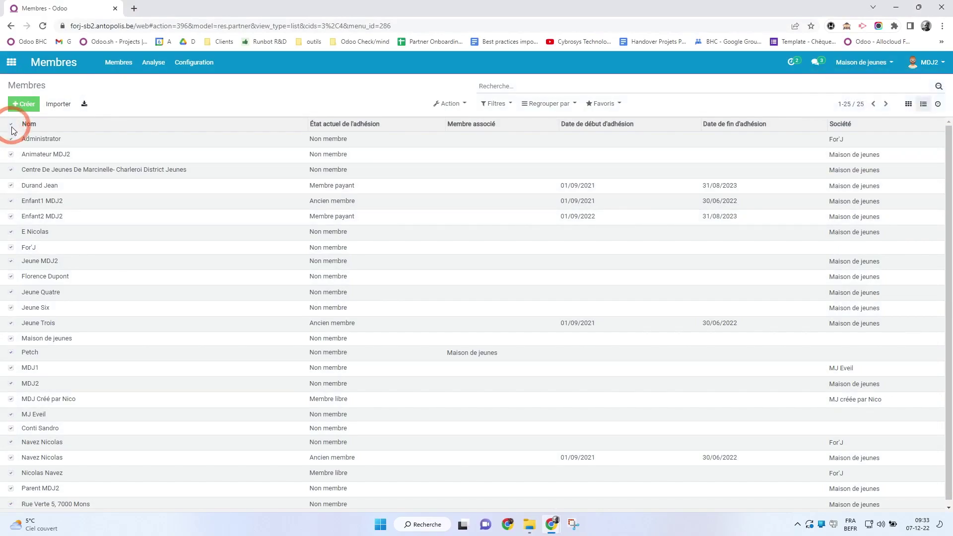
pyautogui.click(11, 124)
pyautogui.click(11, 185)
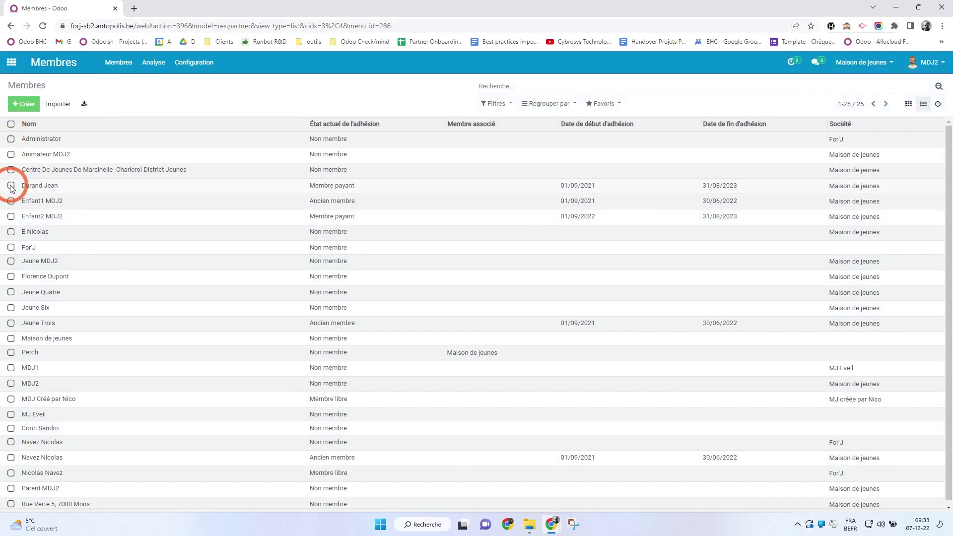
pyautogui.click(10, 216)
pyautogui.click(11, 277)
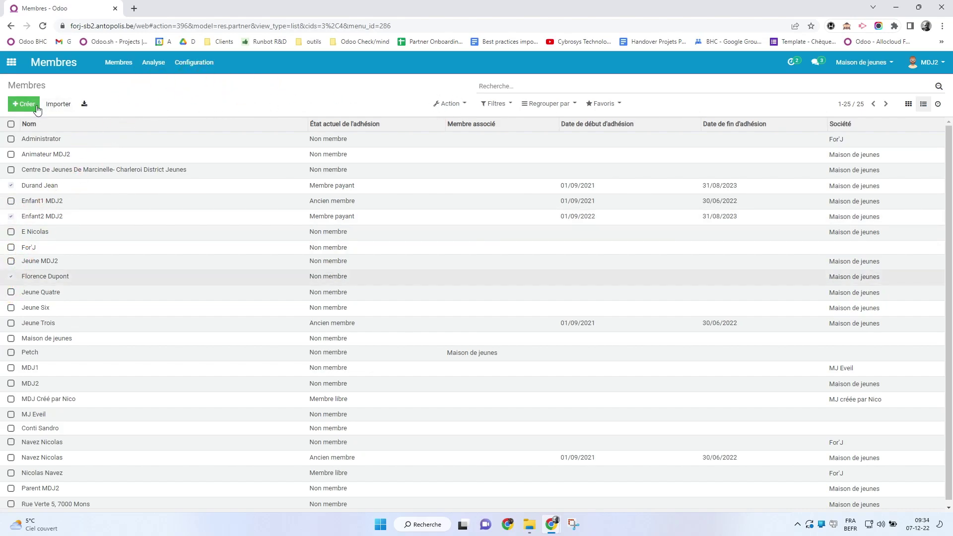
pyautogui.click(449, 103)
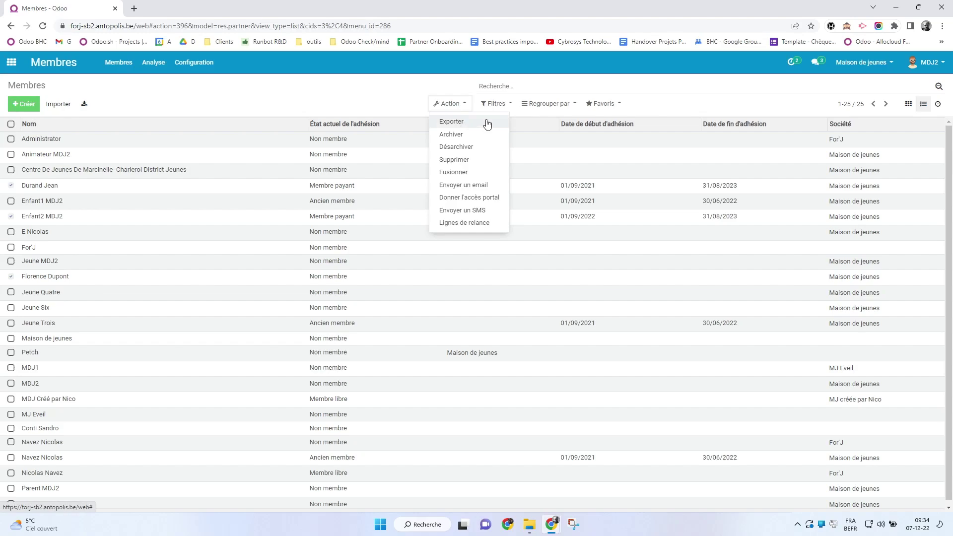
pyautogui.click(440, 122)
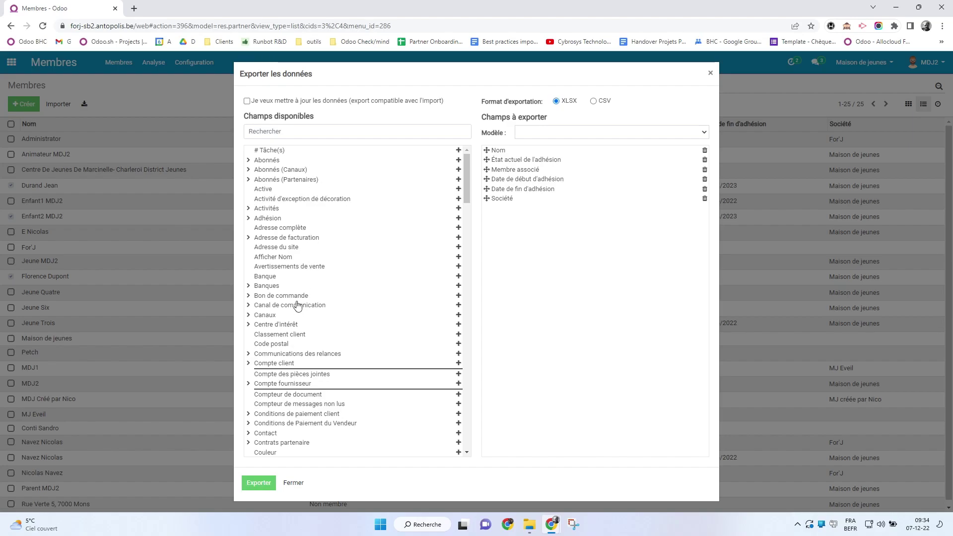
# Add Adresse de facturation to the export fields, browse the field list, then close without exporting
pyautogui.click(285, 238)
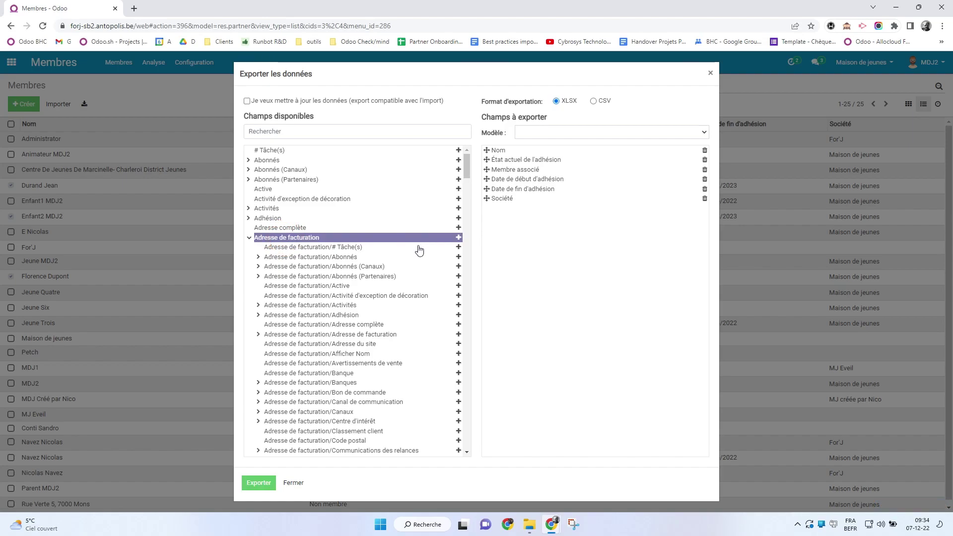
pyautogui.click(458, 238)
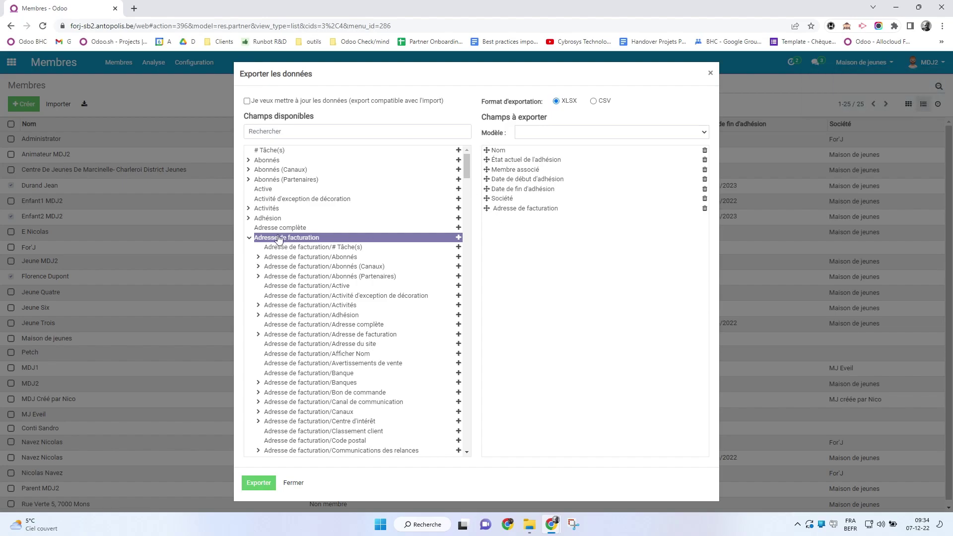
pyautogui.click(249, 238)
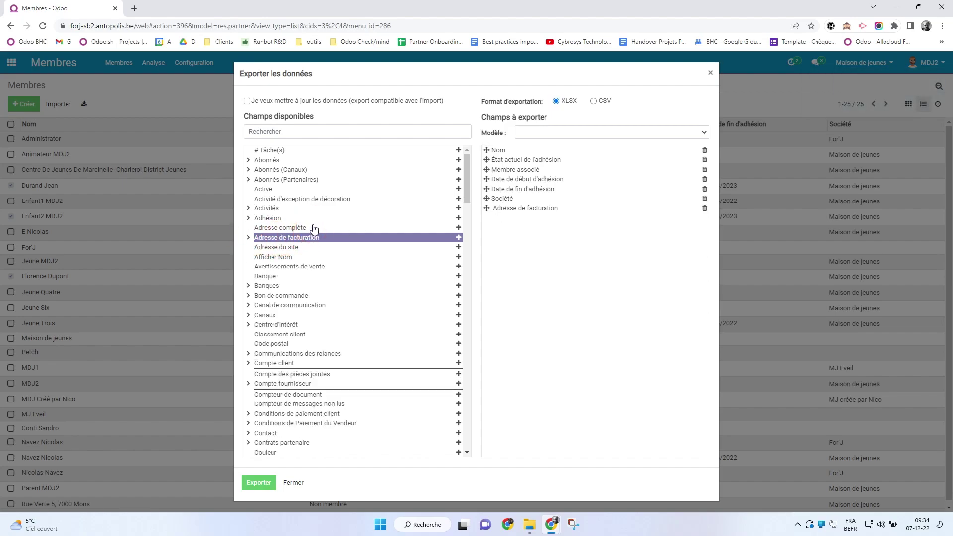
pyautogui.scroll(-2, 313, 229)
pyautogui.scroll(-8, 313, 229)
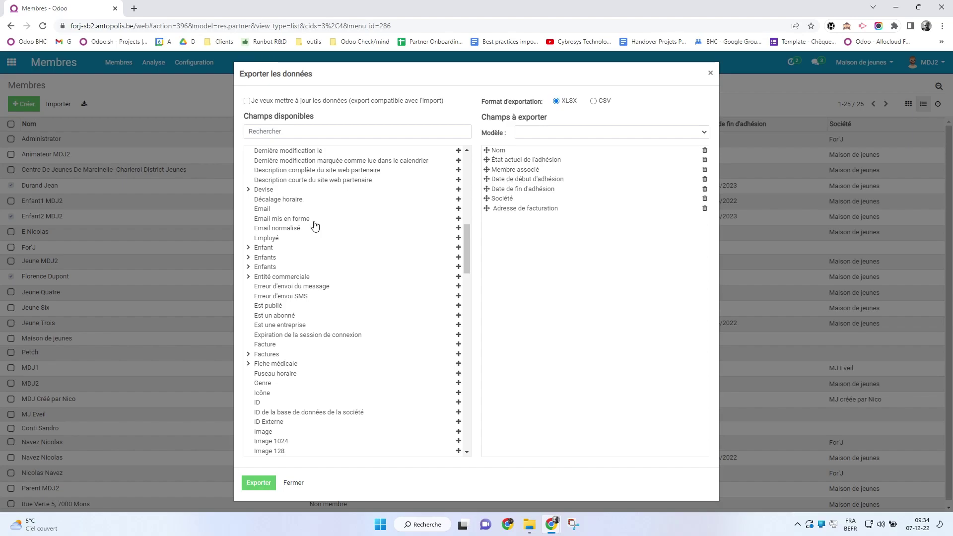
pyautogui.click(466, 242)
pyautogui.moveTo(466, 240); pyautogui.dragTo(465, 317)
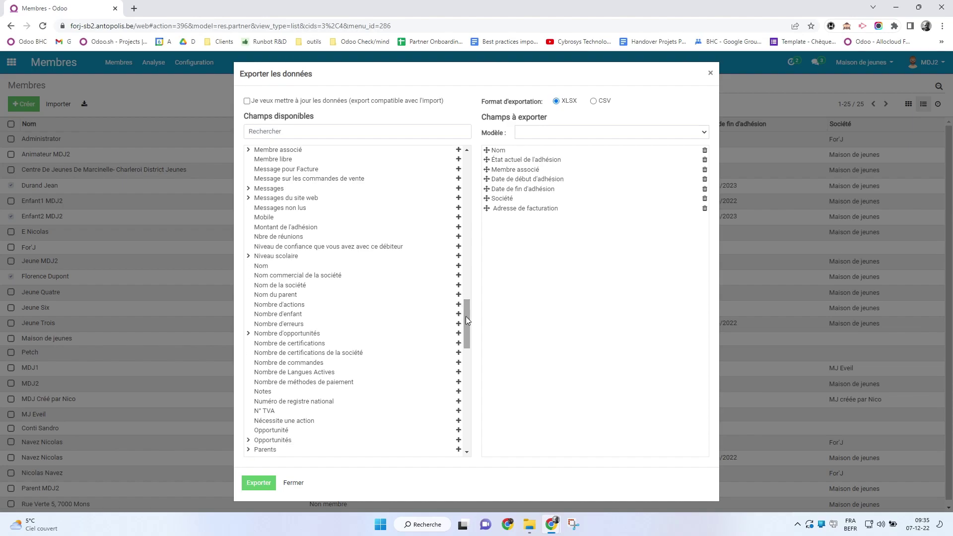
pyautogui.click(293, 482)
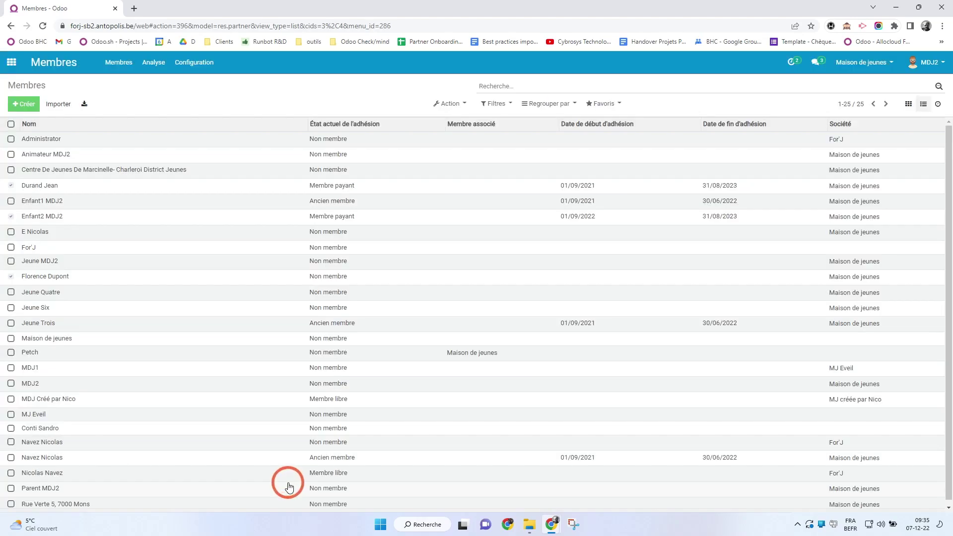
# View For'J's Ventes & Achats, Facturation and Relances Clients tabs, then select Animateur MDJ2 in Membres
pyautogui.click(30, 248)
pyautogui.click(372, 353)
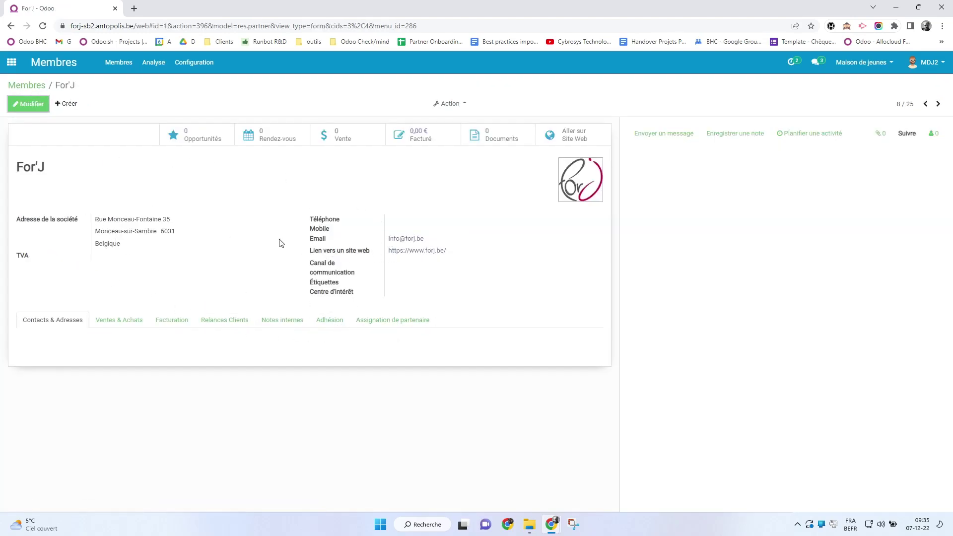
pyautogui.click(124, 320)
pyautogui.click(169, 320)
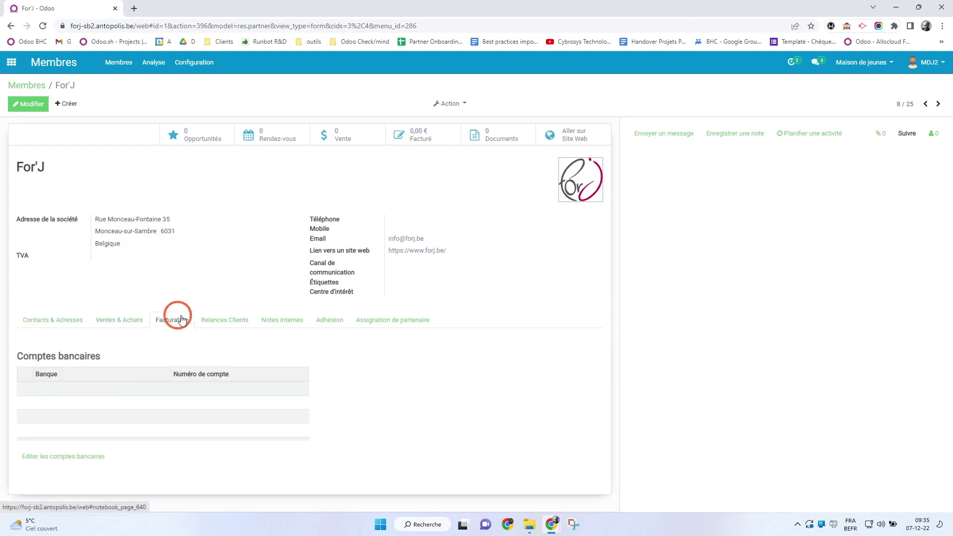
pyautogui.click(210, 321)
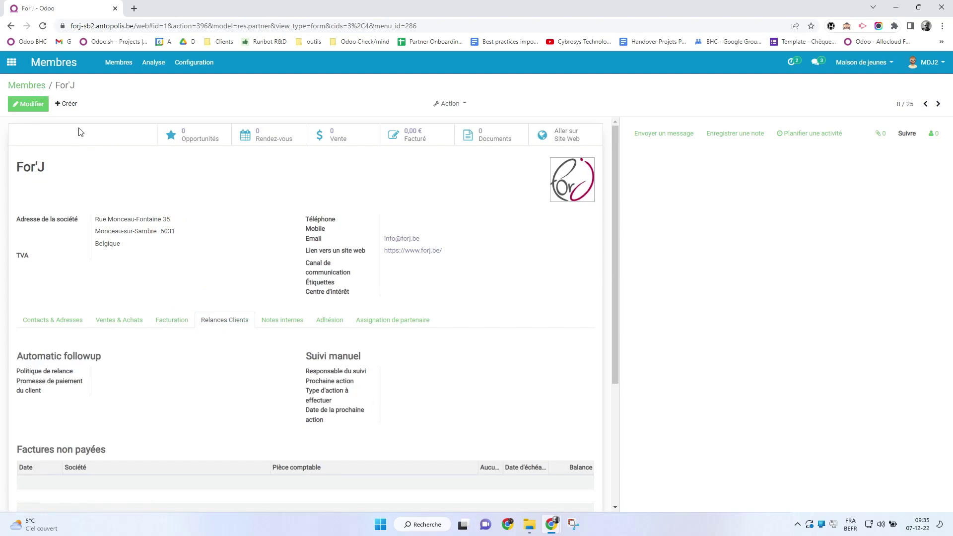
pyautogui.click(28, 88)
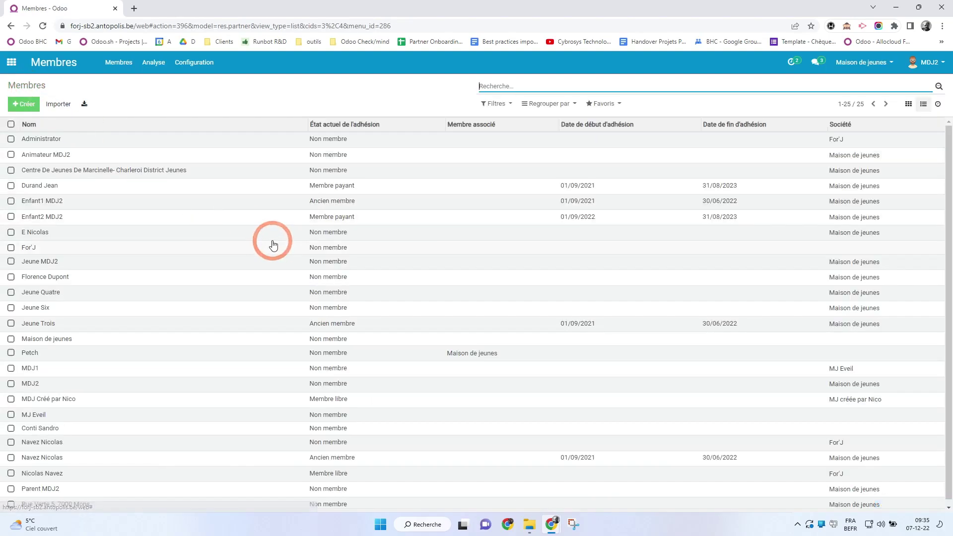
pyautogui.click(11, 154)
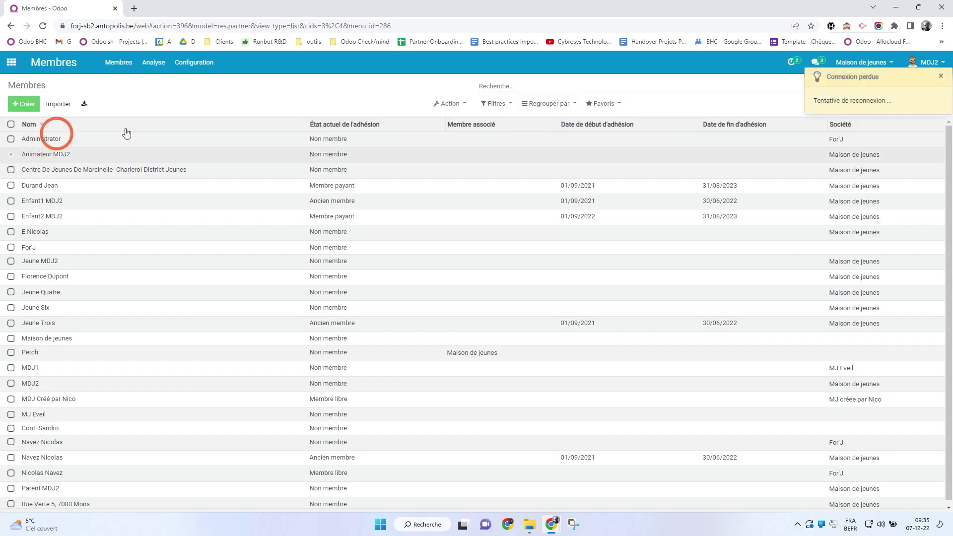
# Open the Exporter window for the selected member
pyautogui.click(448, 103)
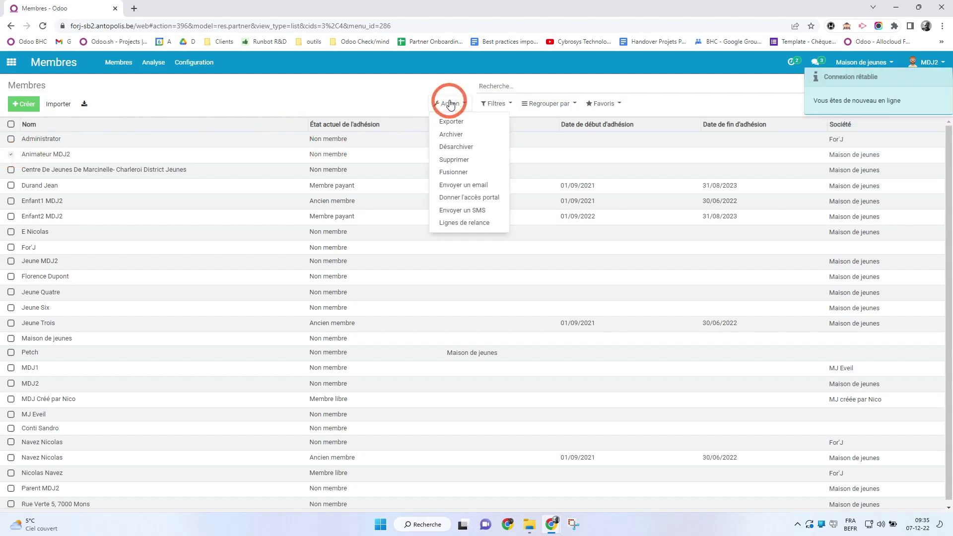
pyautogui.click(456, 124)
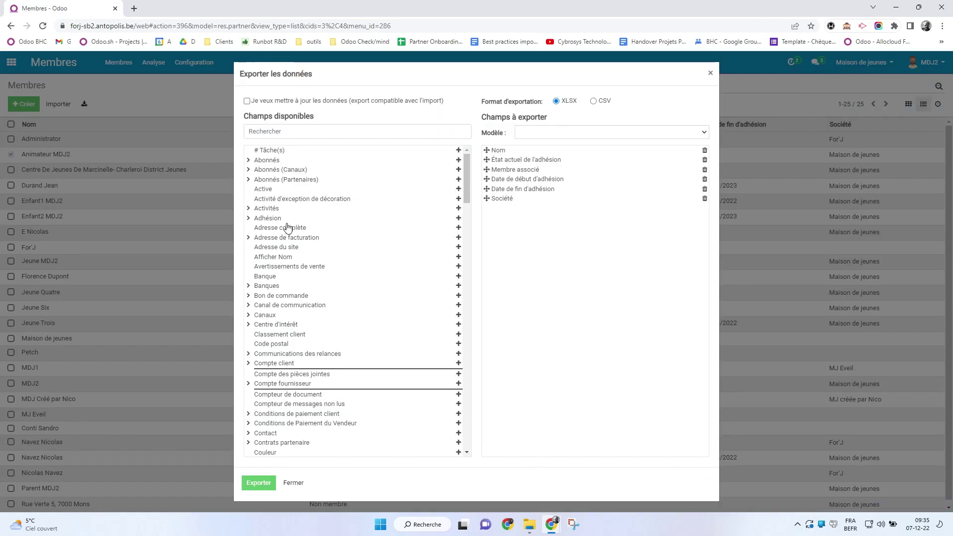
pyautogui.scroll(-6, 289, 329)
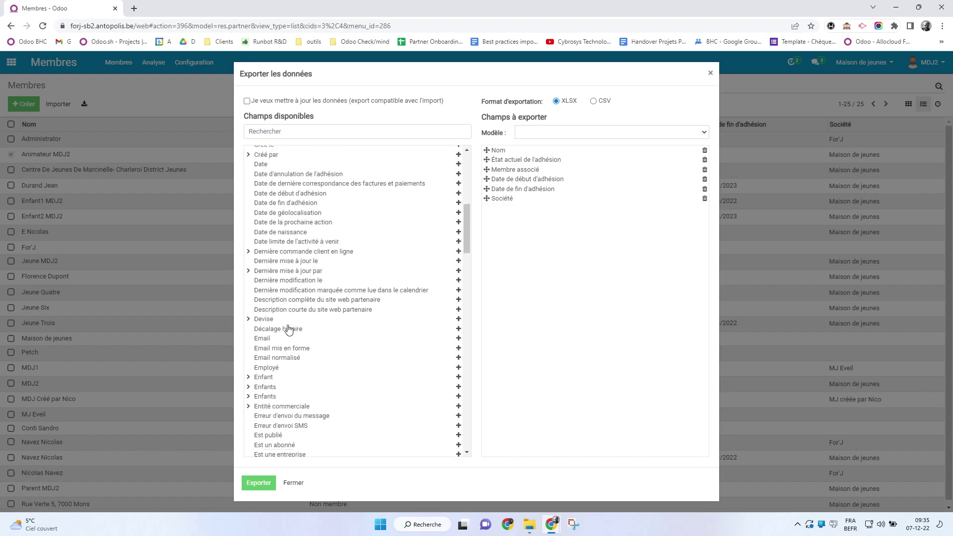
pyautogui.scroll(6, 289, 329)
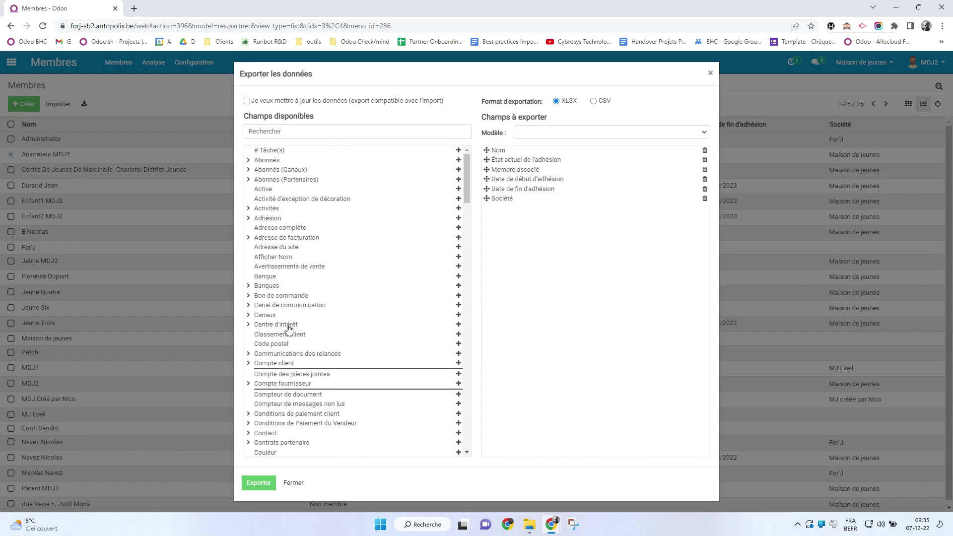
# Search available fields for 'adre' and add Adresse du site to the export
pyautogui.click(292, 132)
pyautogui.write('adresse')
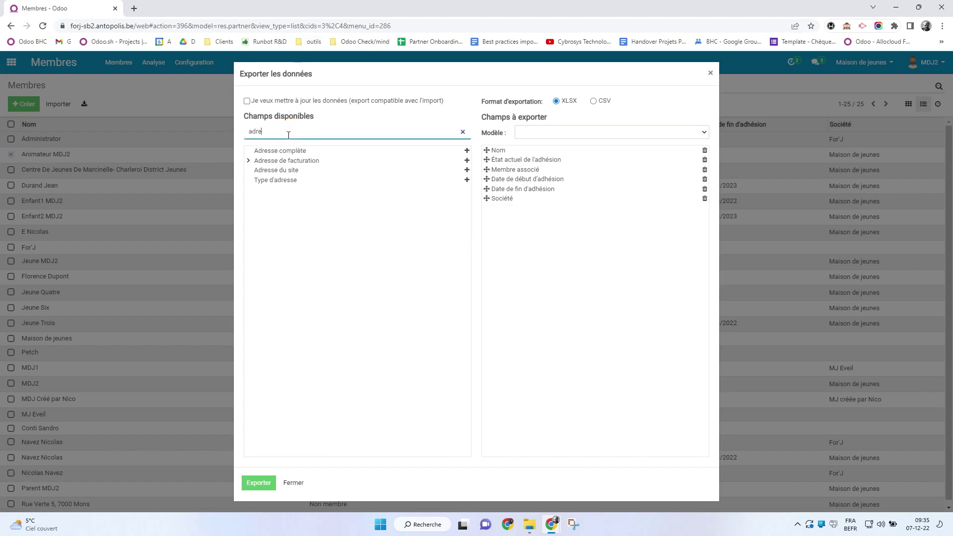
pyautogui.click(288, 159)
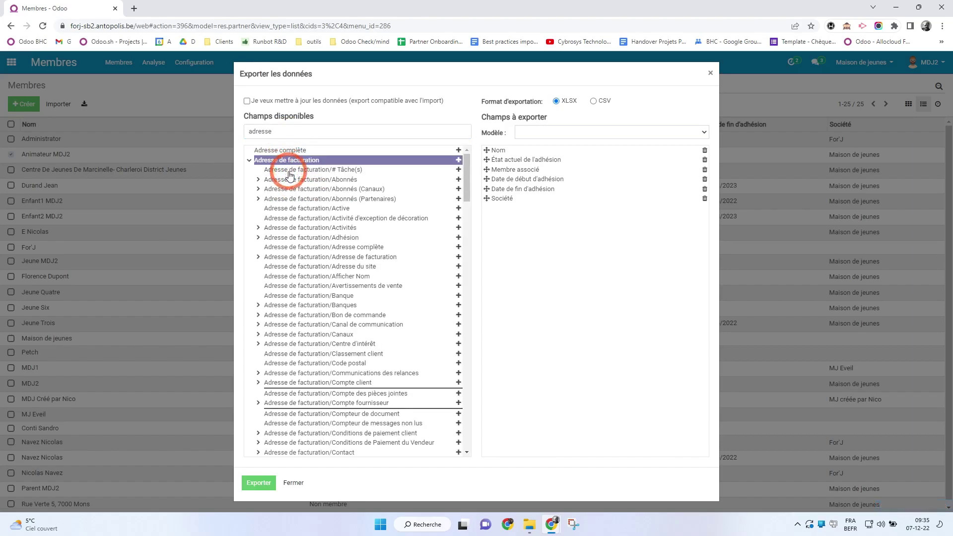
pyautogui.click(249, 160)
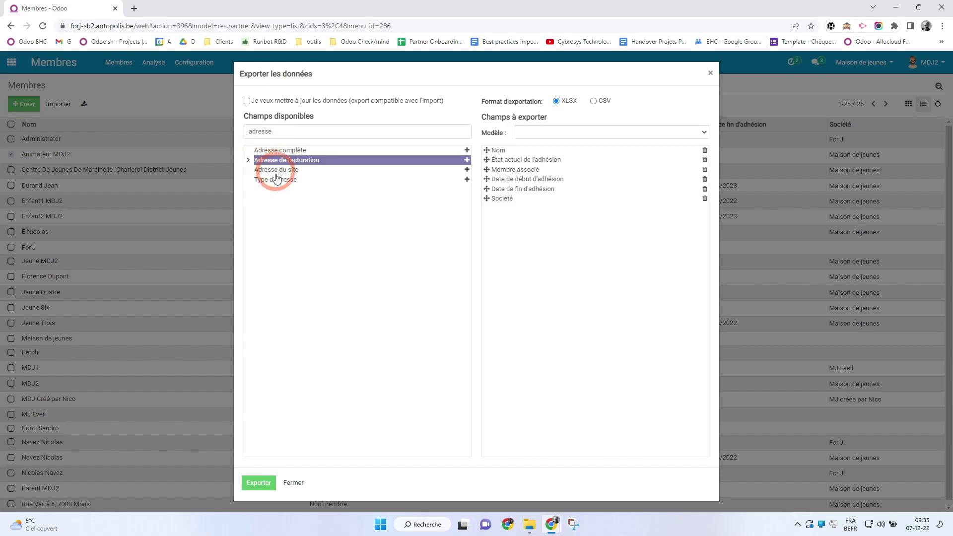
pyautogui.click(276, 170)
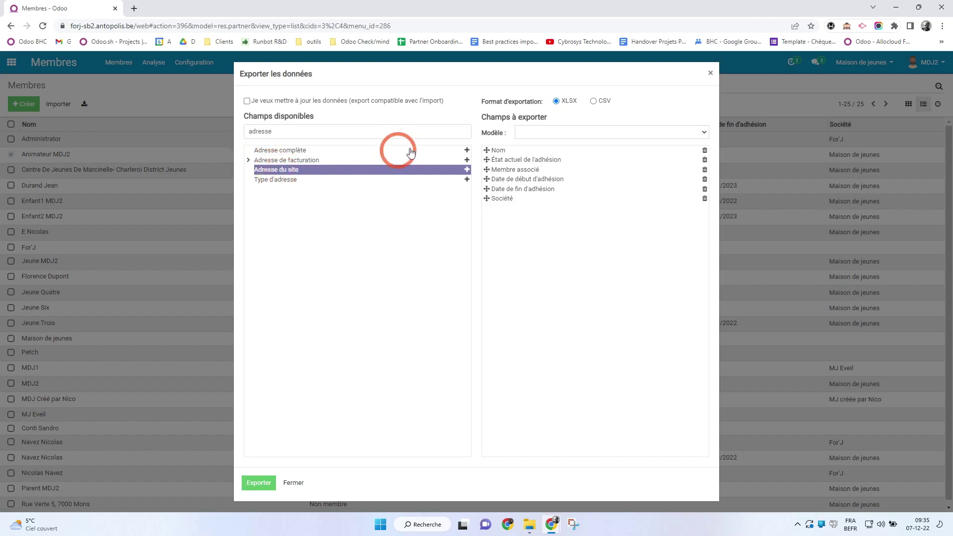
pyautogui.click(467, 169)
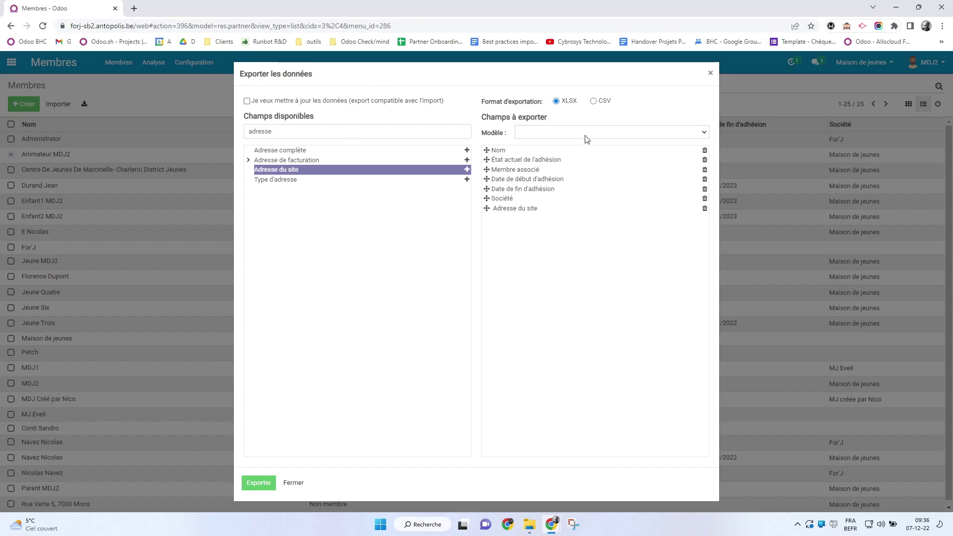
# Add Adresse de facturation and Adresse complète to the export fields, leaving the template unchanged
pyautogui.click(466, 159)
pyautogui.click(466, 150)
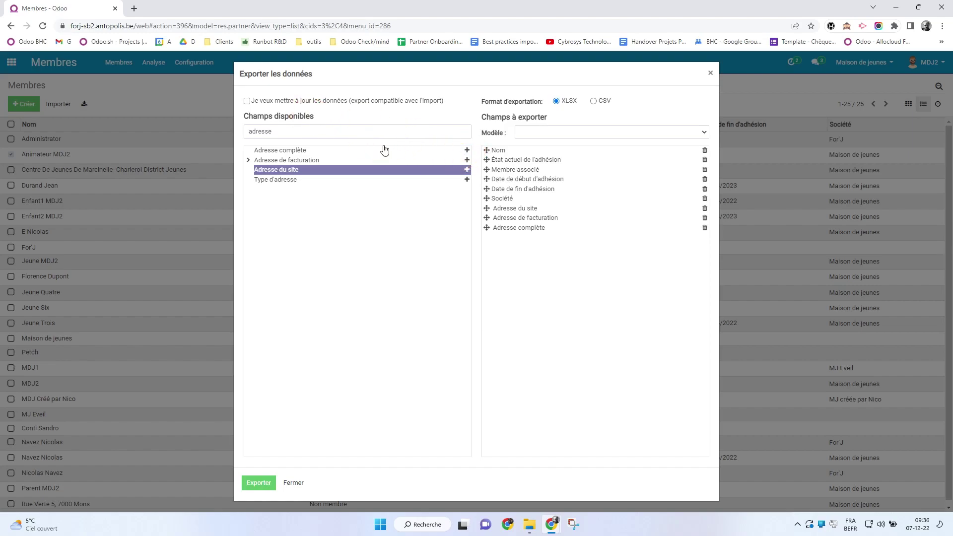
pyautogui.click(559, 135)
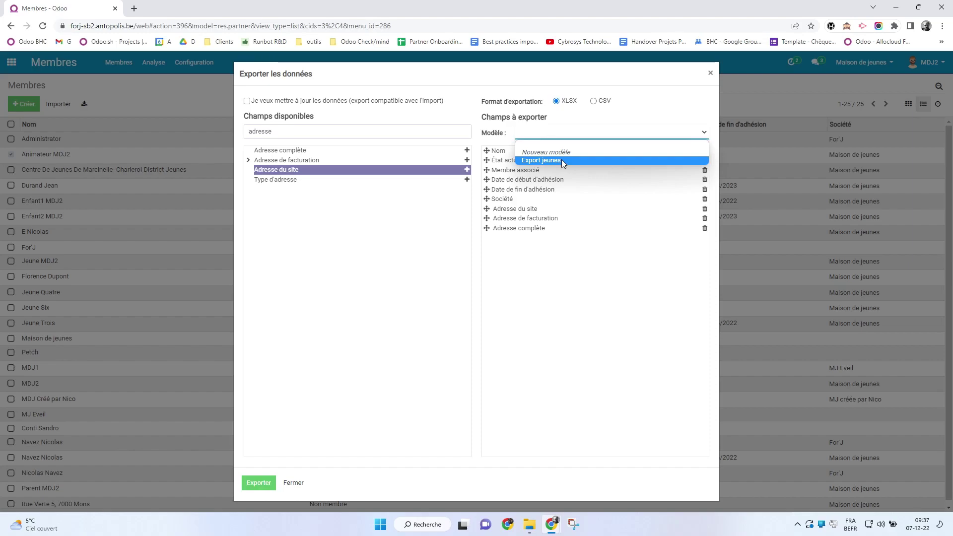
pyautogui.click(596, 120)
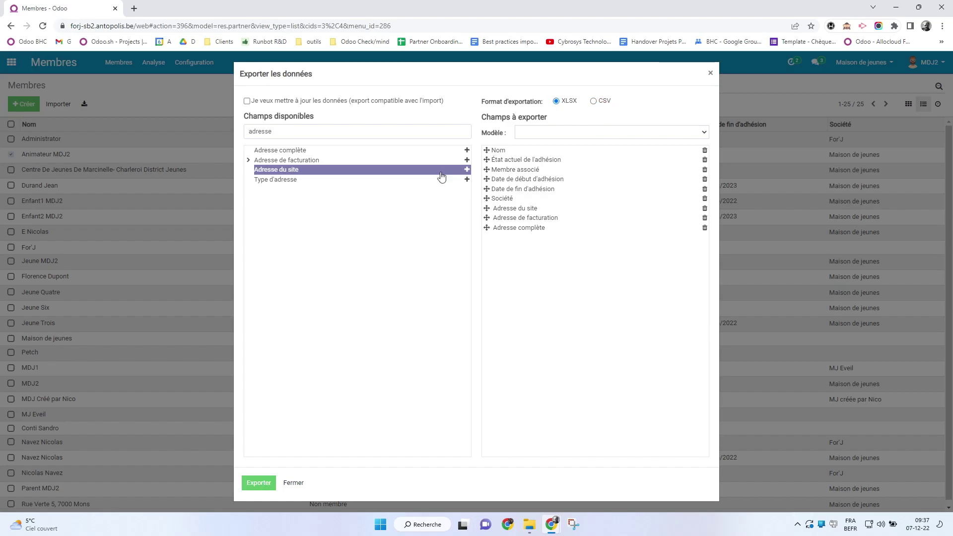
# Export Animateur MDJ2 to res.partner (3).xlsx, check its row in Excel, and close the dialog
pyautogui.click(247, 483)
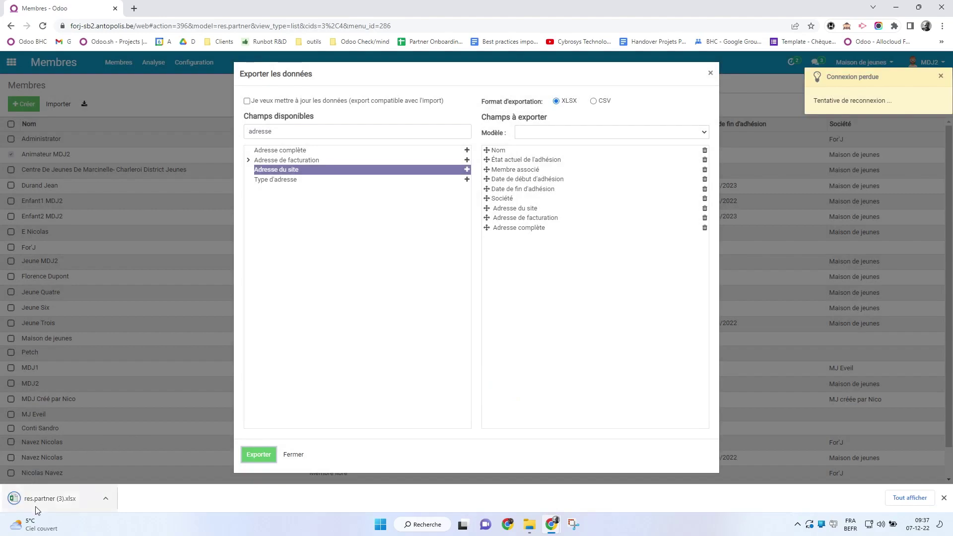
pyautogui.click(35, 503)
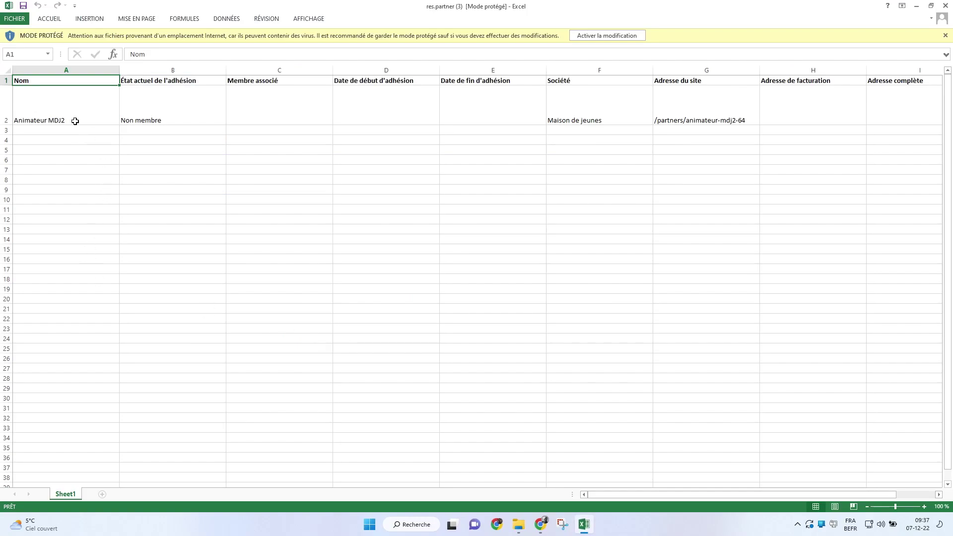
pyautogui.click(90, 122)
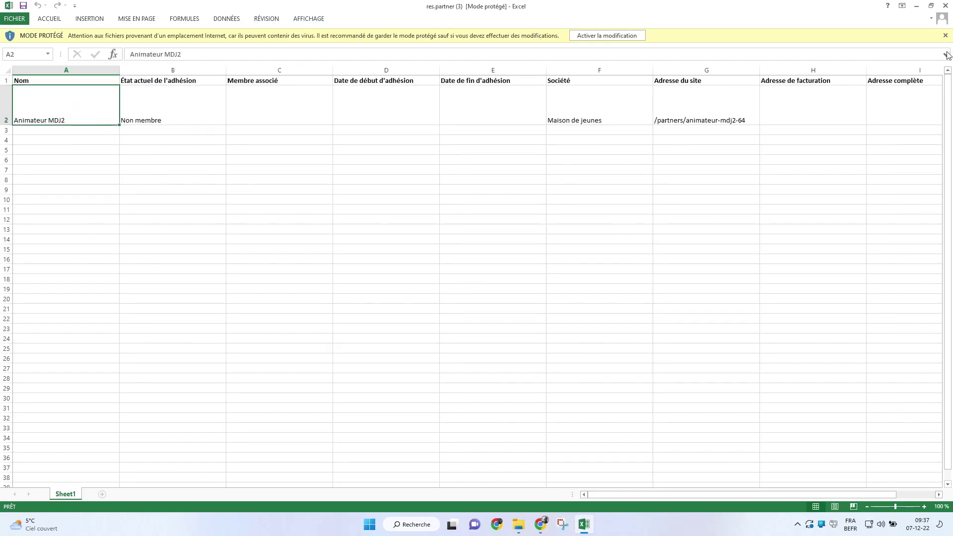
pyautogui.click(917, 7)
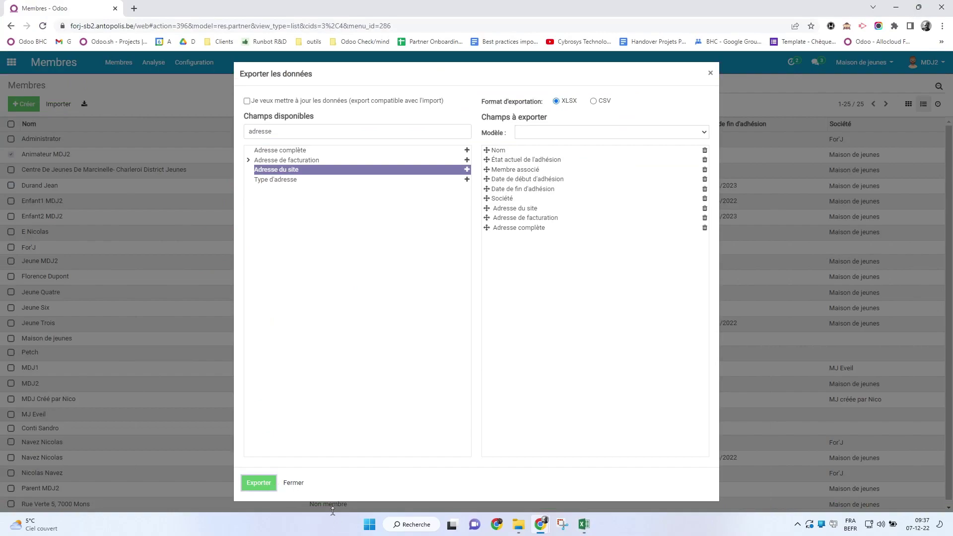
pyautogui.click(293, 480)
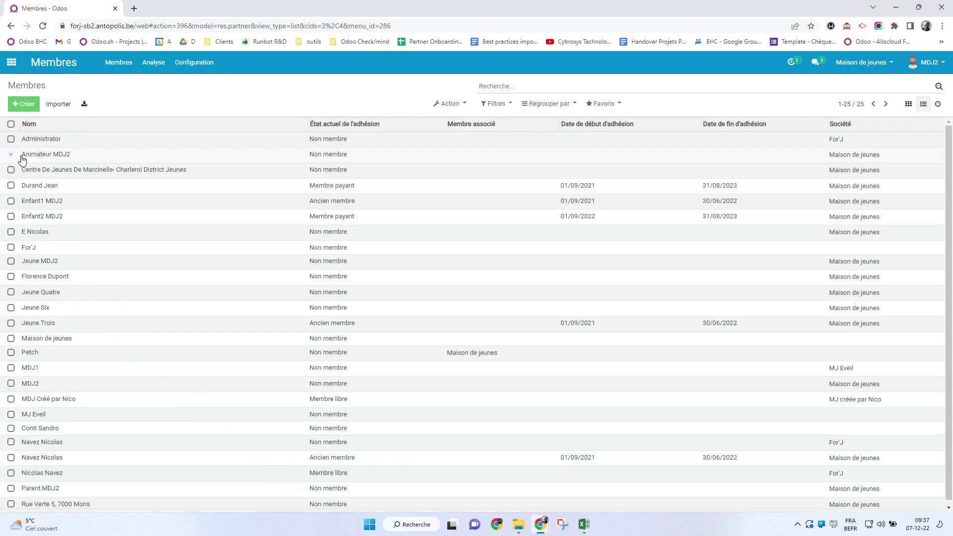
# Select all 25 members and open the export window for them
pyautogui.click(10, 124)
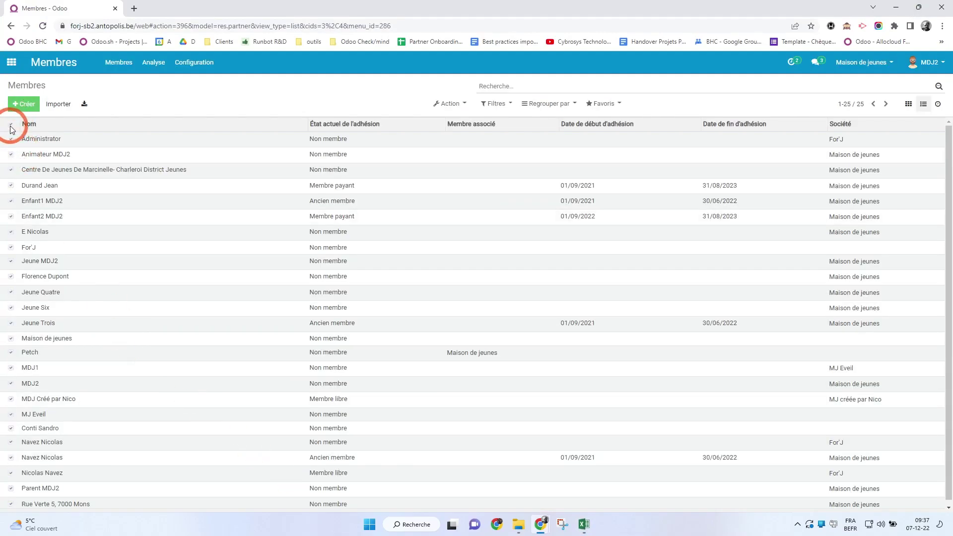
pyautogui.click(461, 107)
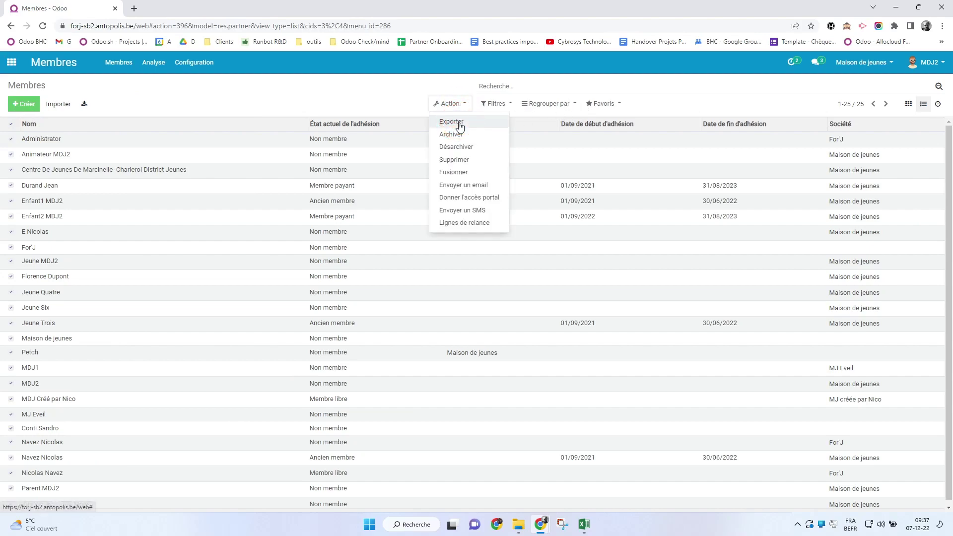
pyautogui.click(454, 122)
# Load the Export jeunes template, export to res.partner (4).xlsx, and open the file
pyautogui.click(504, 112)
pyautogui.click(545, 132)
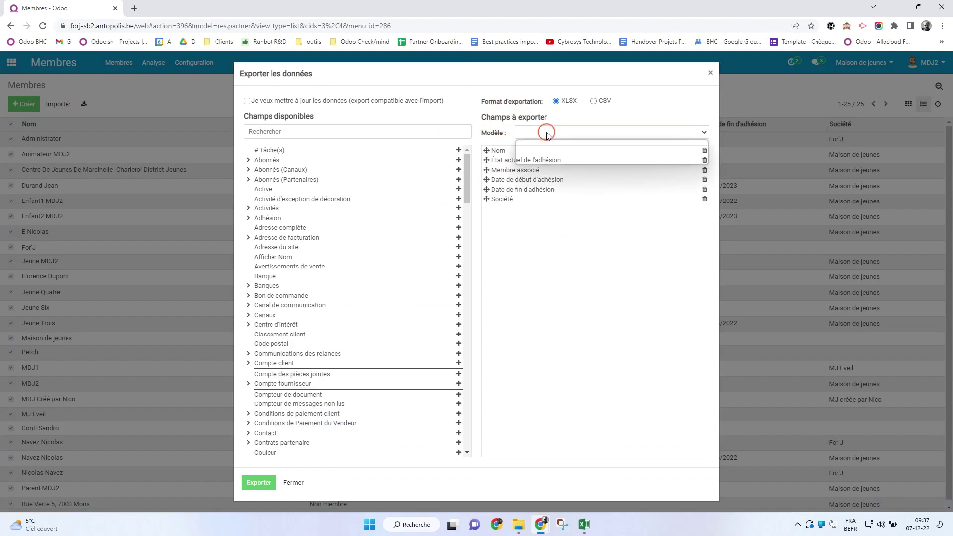
pyautogui.click(540, 160)
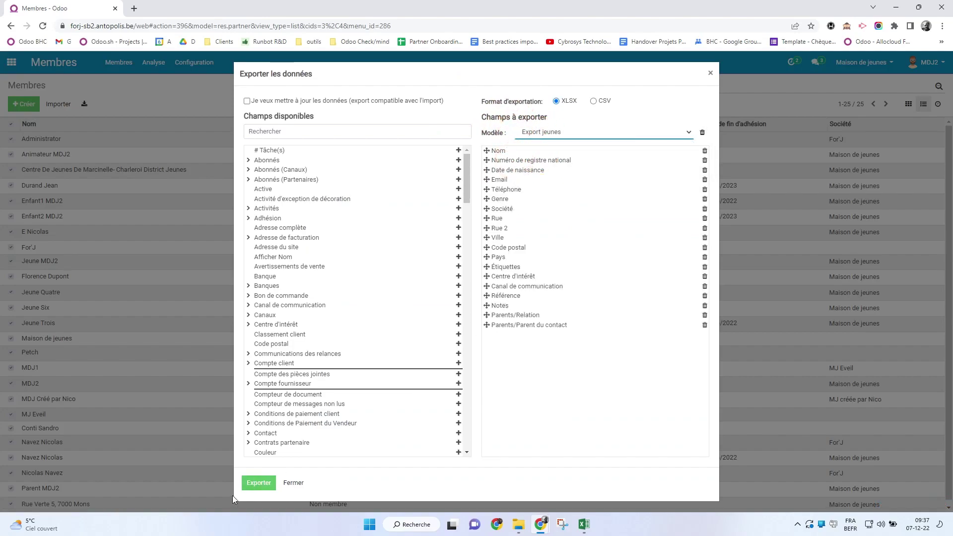
pyautogui.click(257, 489)
pyautogui.click(257, 489)
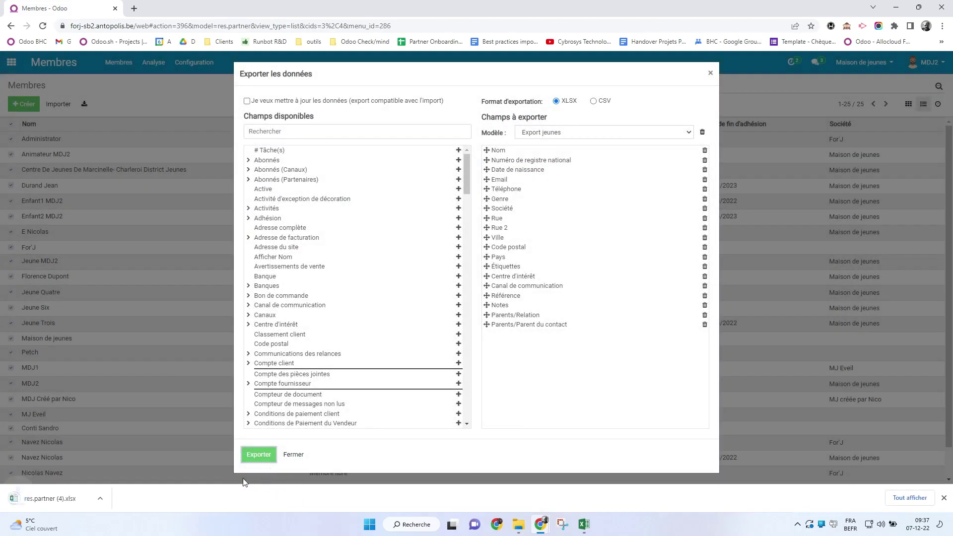
pyautogui.click(15, 497)
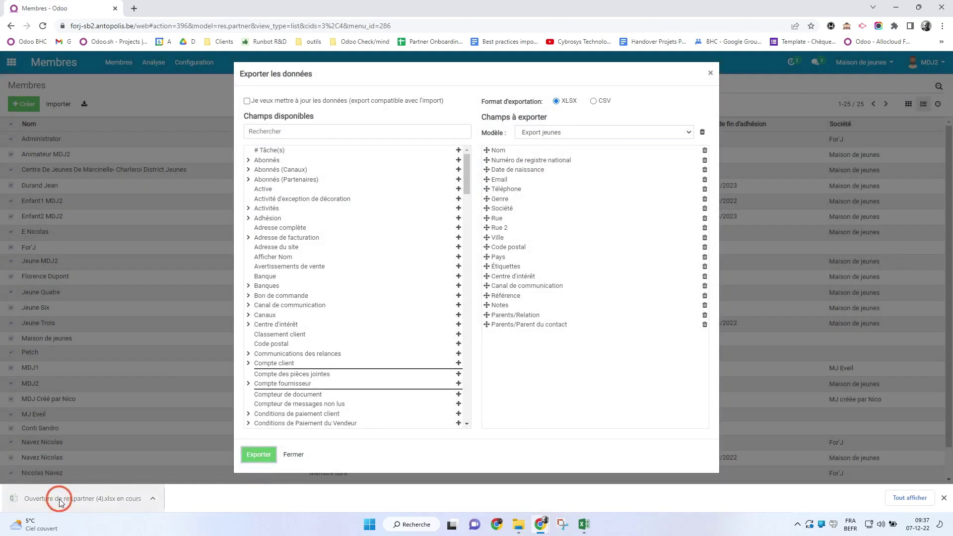